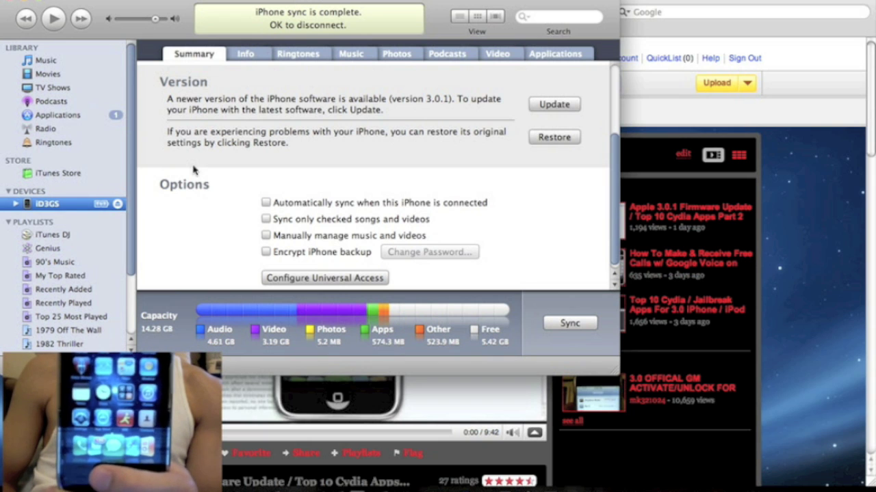
Back up the connected iPhone using Back Up from its Devices list context menu
{"action": "left_click", "coordinate": [147, 192]}
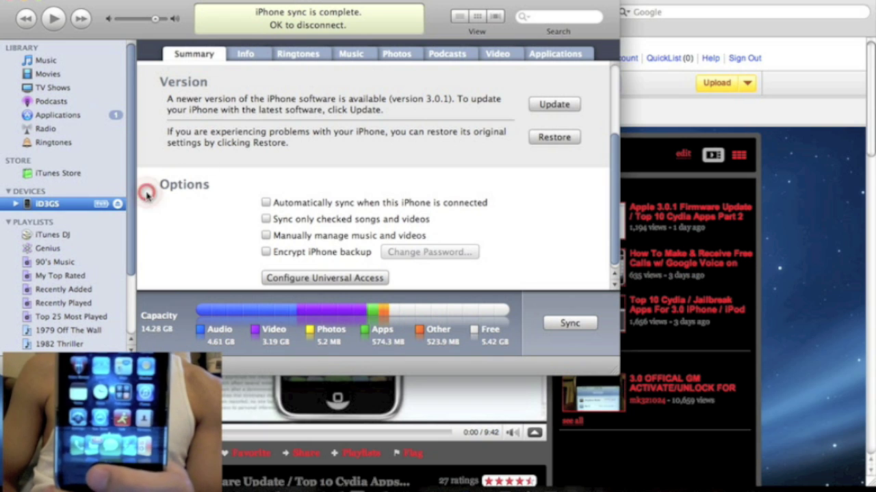
{"action": "left_click", "coordinate": [58, 206]}
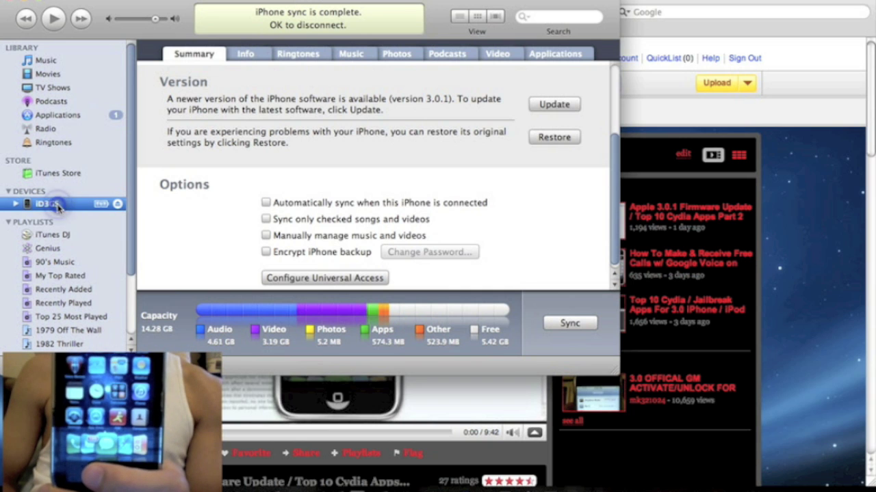
{"action": "right_click", "coordinate": [59, 205]}
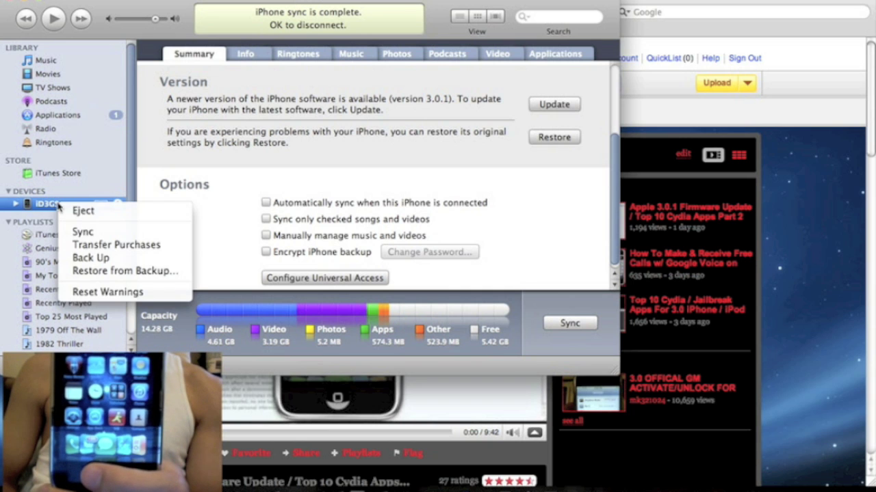
{"action": "left_click", "coordinate": [77, 259]}
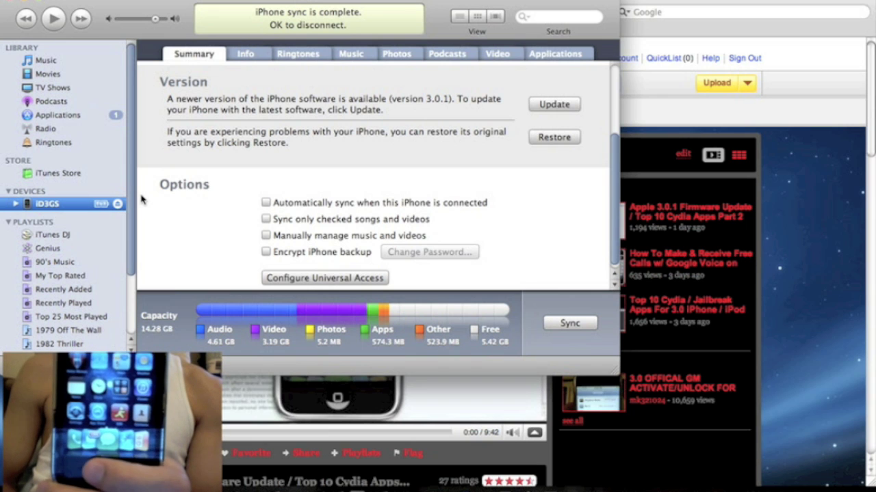
Start the iPhone 3.0.1 software update, accepting the licence so the download begins
{"action": "left_click", "coordinate": [551, 105]}
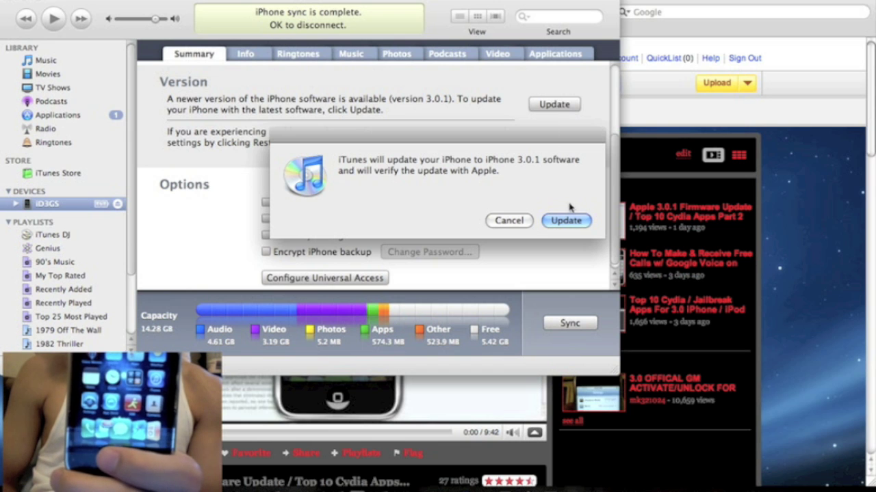
{"action": "left_click", "coordinate": [566, 221]}
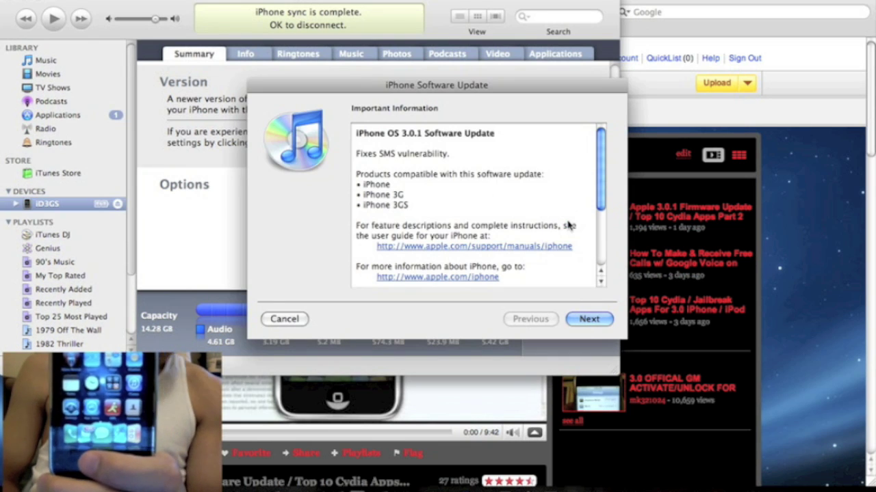
{"action": "left_click", "coordinate": [575, 316]}
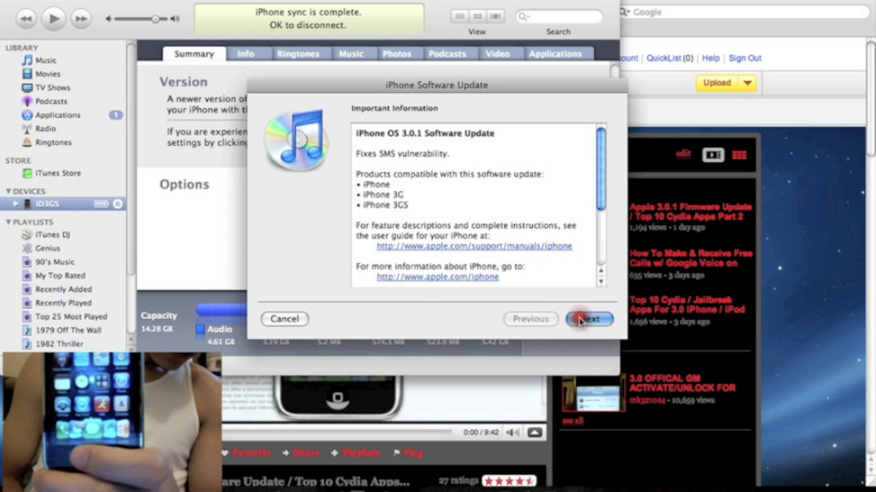
{"action": "left_click", "coordinate": [580, 320]}
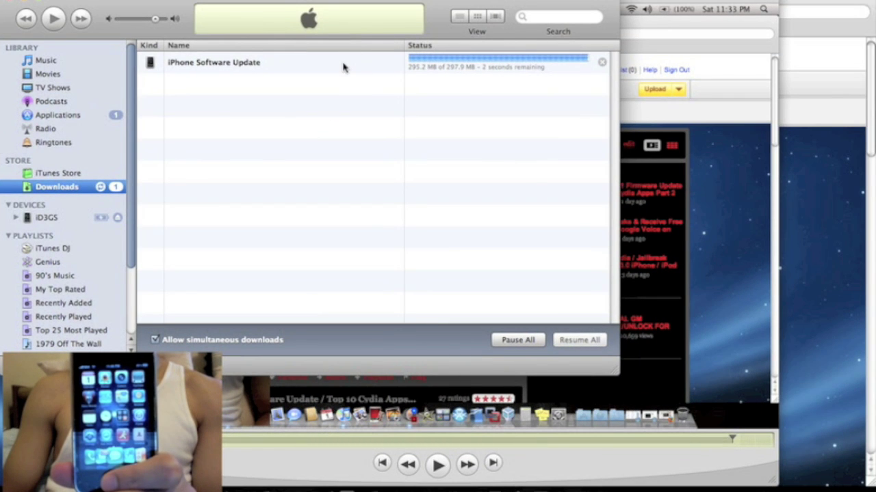
Select the iPhone Software Update download in Downloads while it finishes and installs
{"action": "left_click", "coordinate": [344, 65]}
{"action": "left_click", "coordinate": [335, 139]}
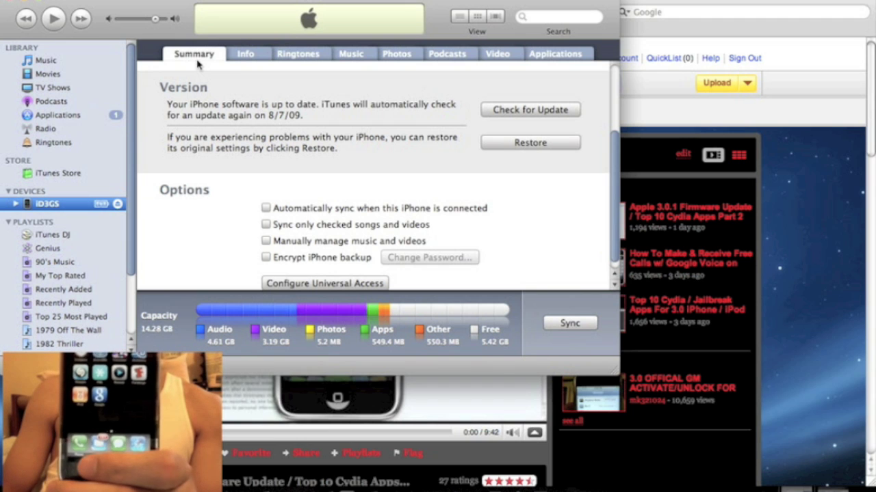
{"action": "key", "text": "F11"}
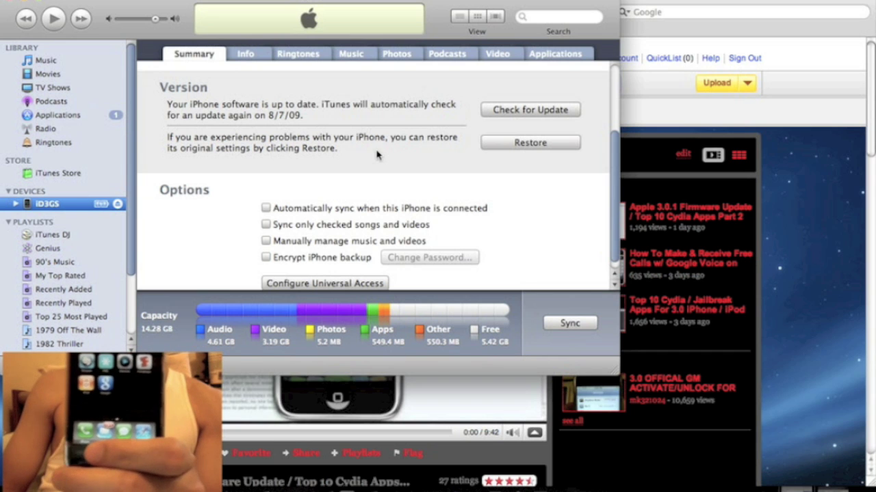
Launch redsn0w from the desktop and bring up its Browse for IPSW file chooser
{"action": "key", "text": "F9"}
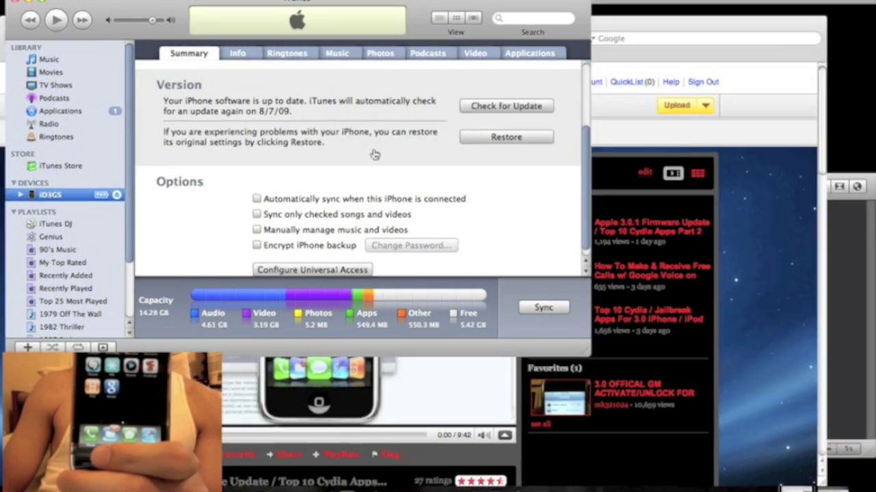
{"action": "key", "text": "F11"}
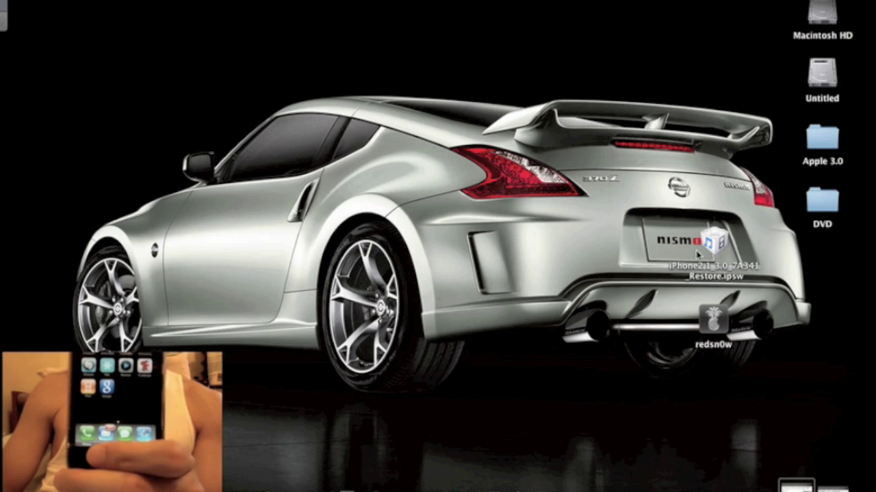
{"action": "left_click", "coordinate": [718, 332]}
{"action": "double_click", "coordinate": [718, 333]}
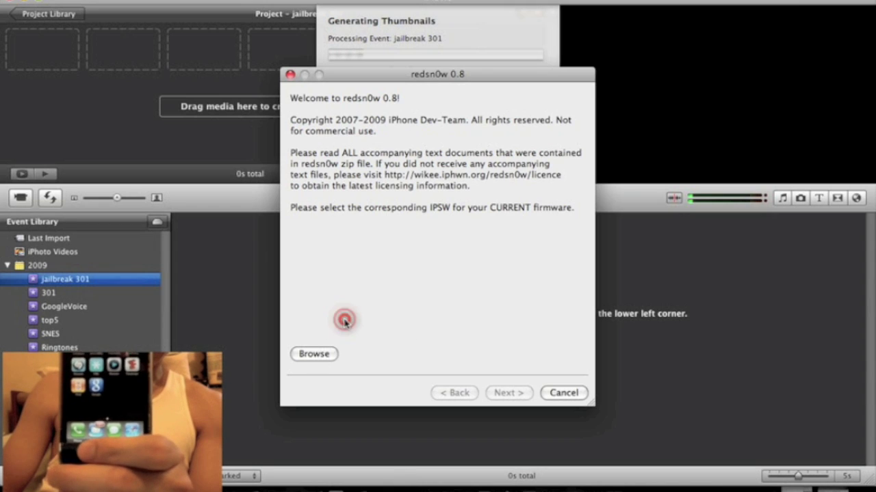
{"action": "left_click", "coordinate": [318, 354]}
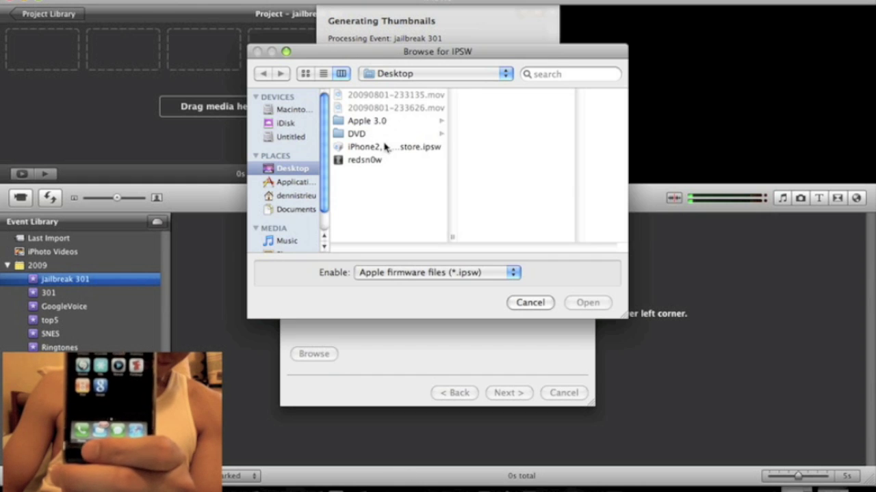
Load iPhone2,1_3.0_7A341_Restore.ipsw from the Desktop into redsn0w
{"action": "left_click", "coordinate": [382, 149]}
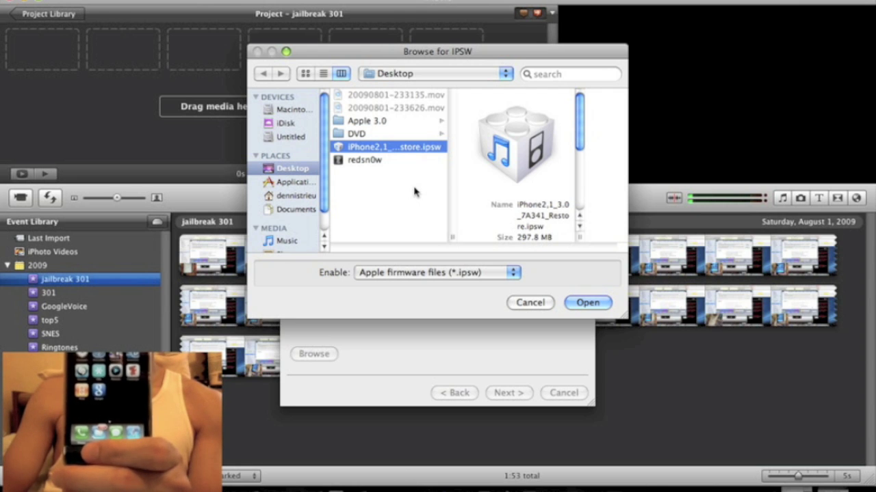
{"action": "left_click", "coordinate": [587, 305]}
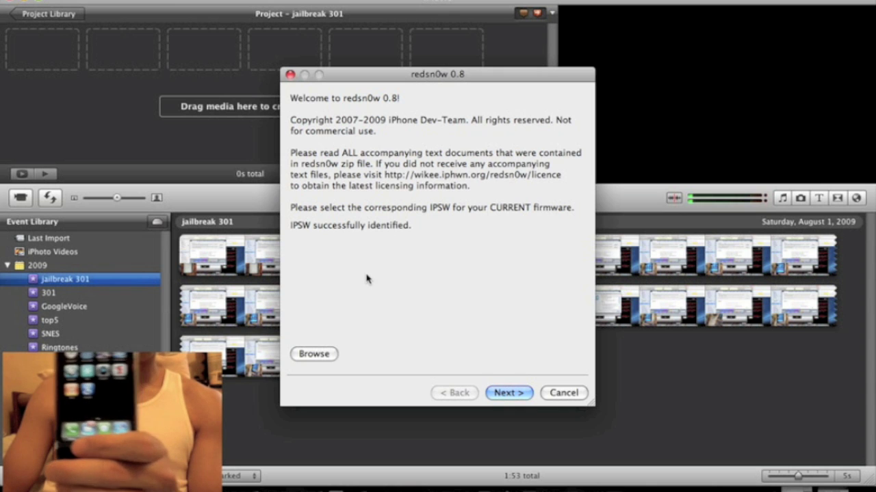
Let redsn0w prepare the jailbreak data, then continue with Install Cydia ticked
{"action": "left_click", "coordinate": [523, 396]}
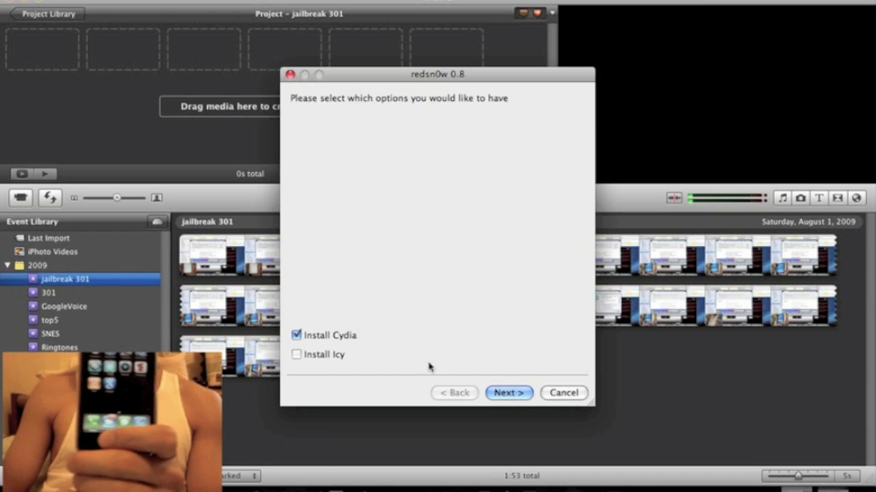
{"action": "left_click", "coordinate": [510, 393]}
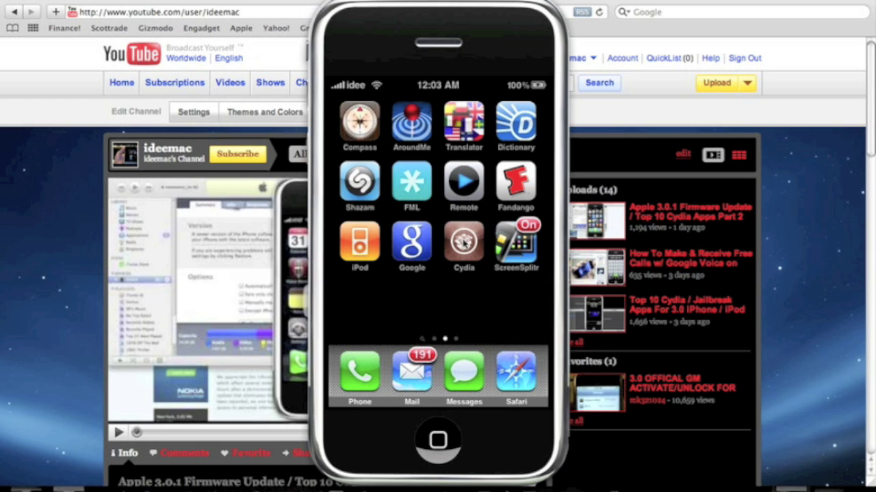
{"action": "left_click", "coordinate": [464, 243]}
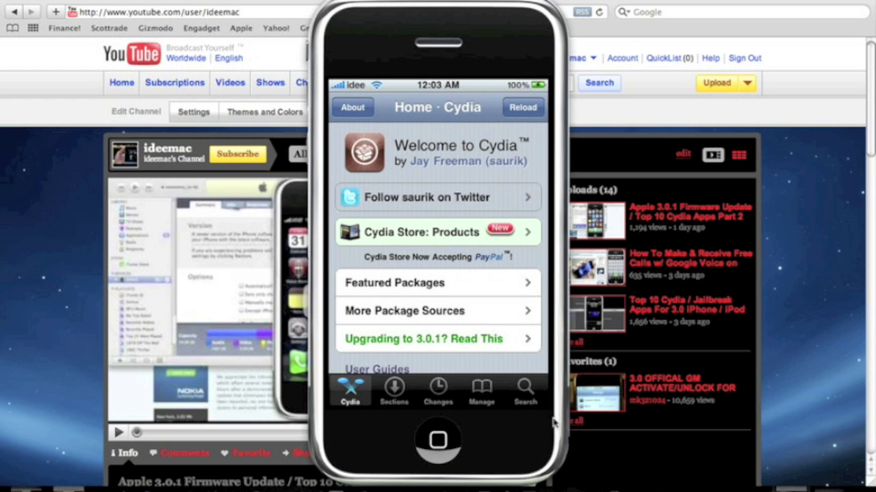
Go to Cydia's Manage > Sources list, make it editable, and begin adding a source
{"action": "left_click", "coordinate": [477, 388]}
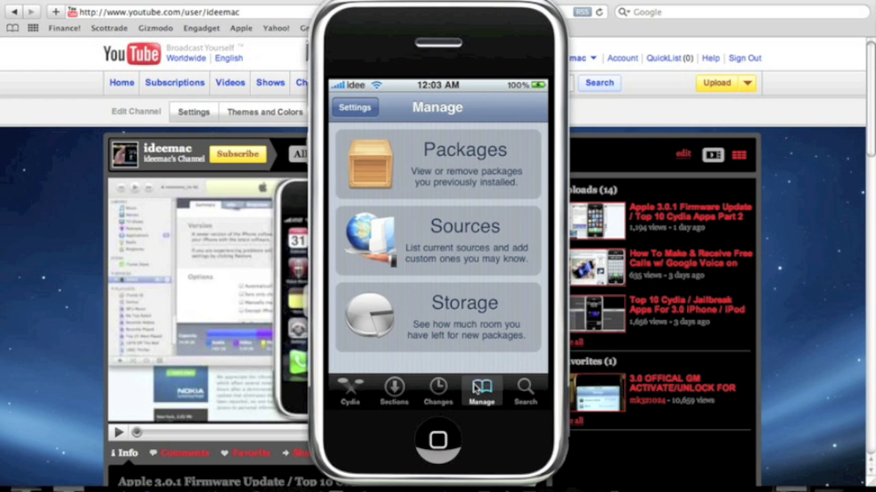
{"action": "left_click", "coordinate": [457, 240]}
{"action": "left_click", "coordinate": [457, 241]}
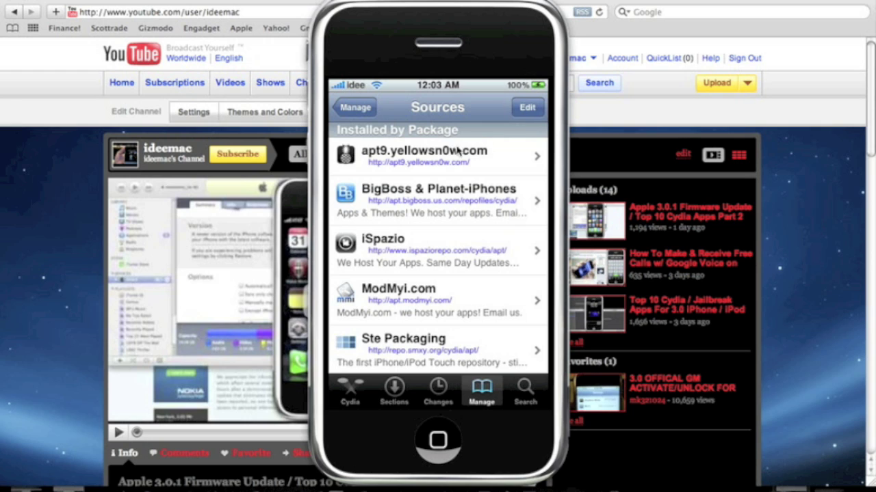
{"action": "left_click", "coordinate": [526, 110]}
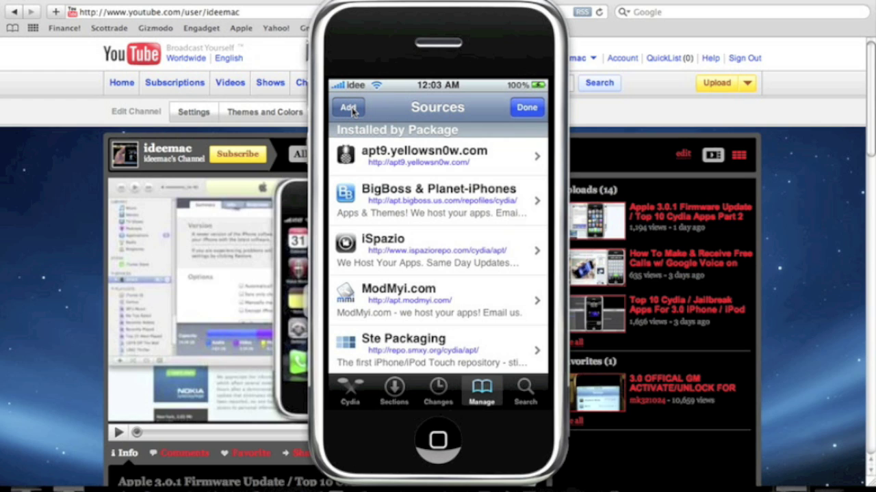
{"action": "left_click", "coordinate": [348, 108]}
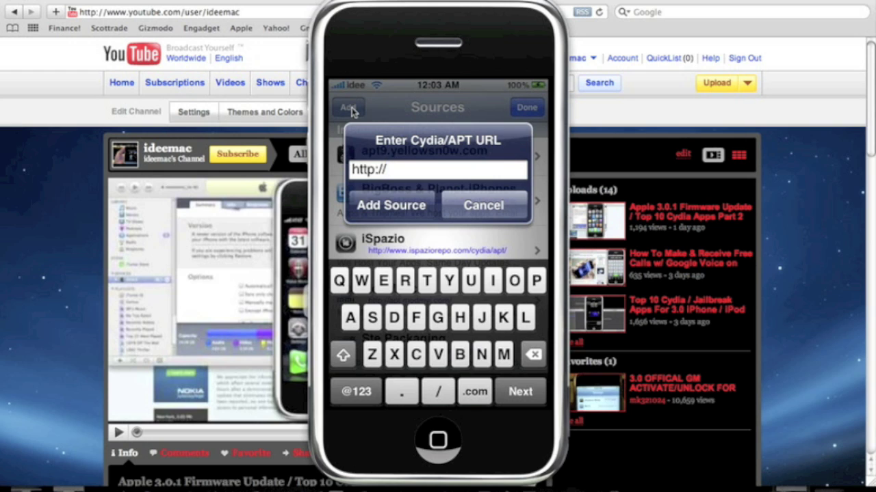
{"action": "type", "text": "r"}
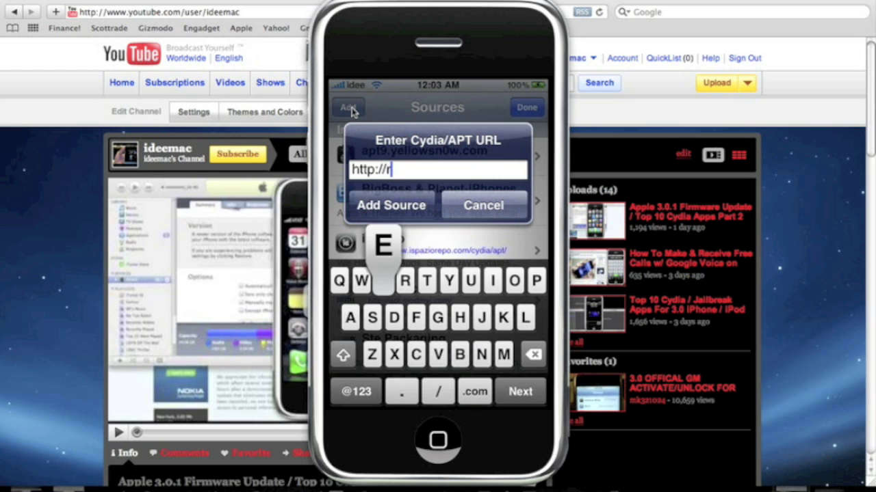
{"action": "type", "text": "epo"}
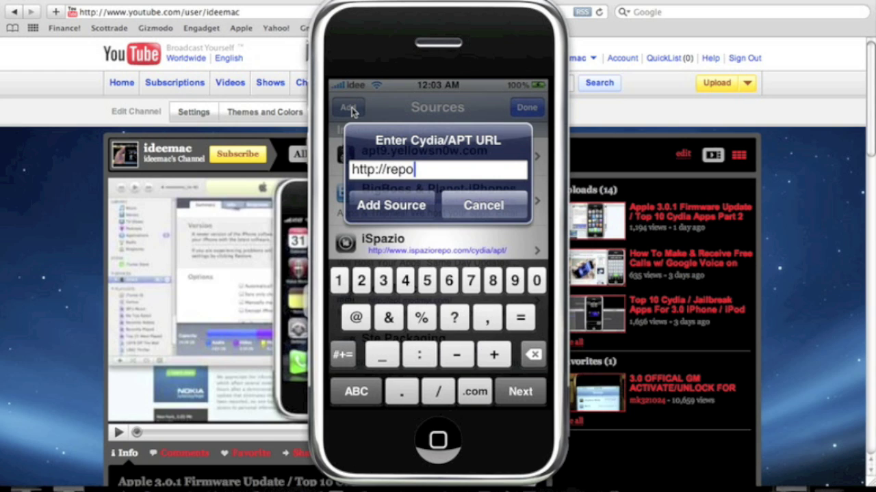
{"action": "type", "text": "666."}
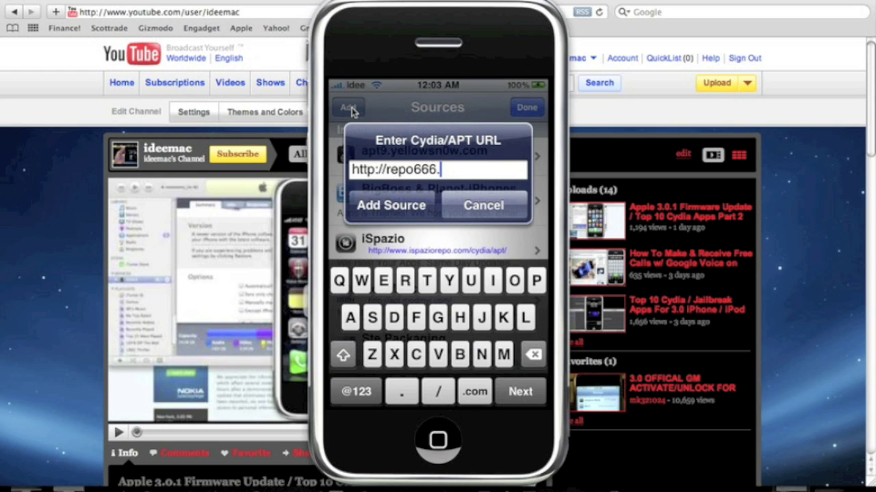
{"action": "type", "text": "ultrasn0"}
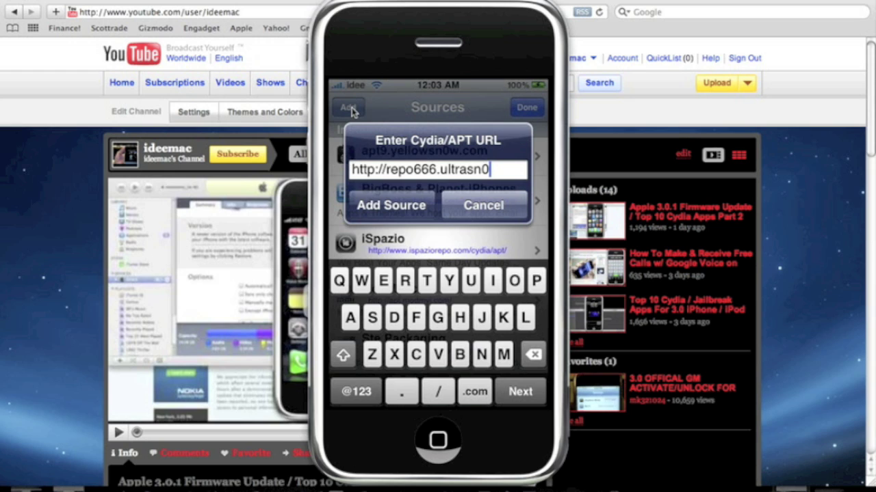
{"action": "type", "text": "w.com"}
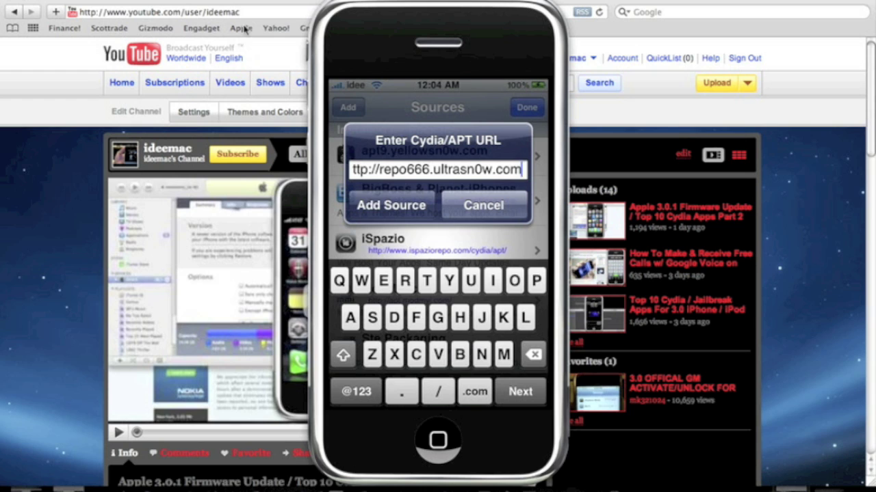
{"action": "left_click", "coordinate": [376, 206]}
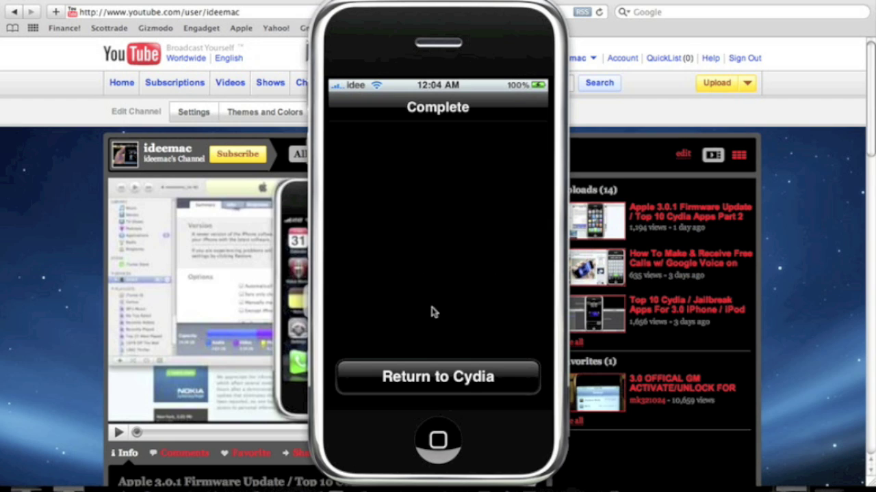
Finish editing sources, then find ultrasn0w under Changes and view its install page
{"action": "left_click", "coordinate": [437, 377]}
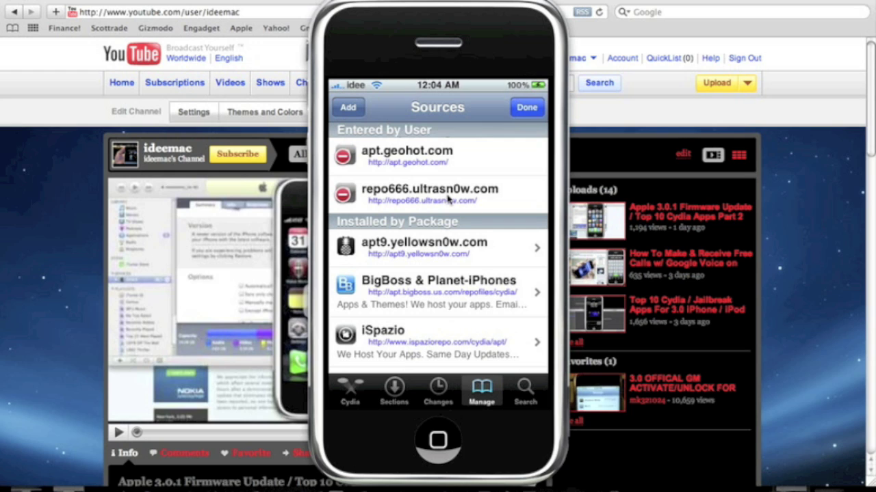
{"action": "left_click", "coordinate": [537, 109]}
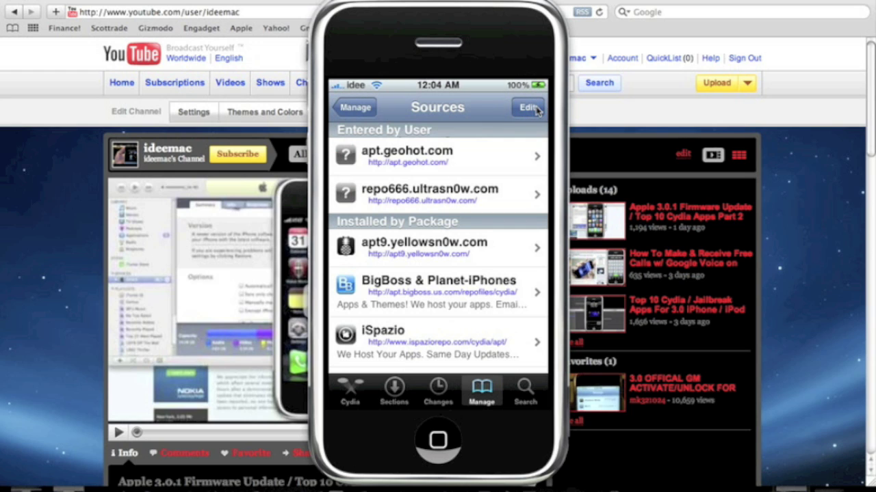
{"action": "left_click", "coordinate": [438, 387]}
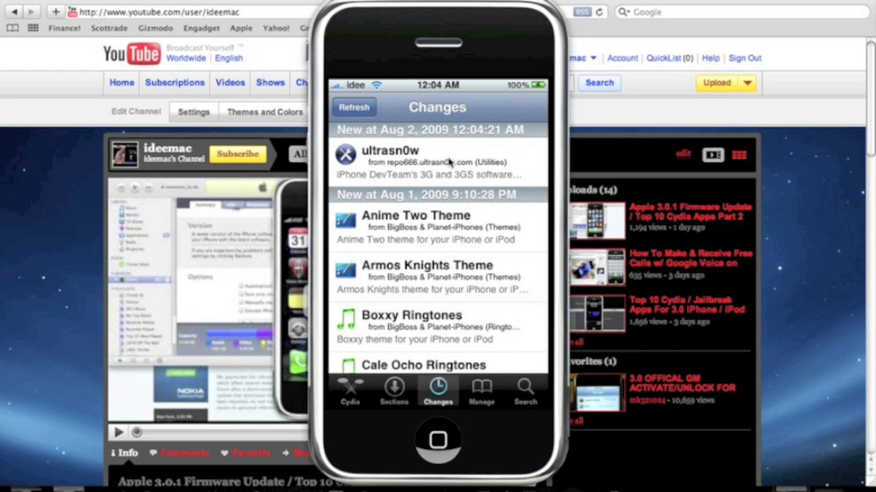
{"action": "left_click", "coordinate": [449, 162]}
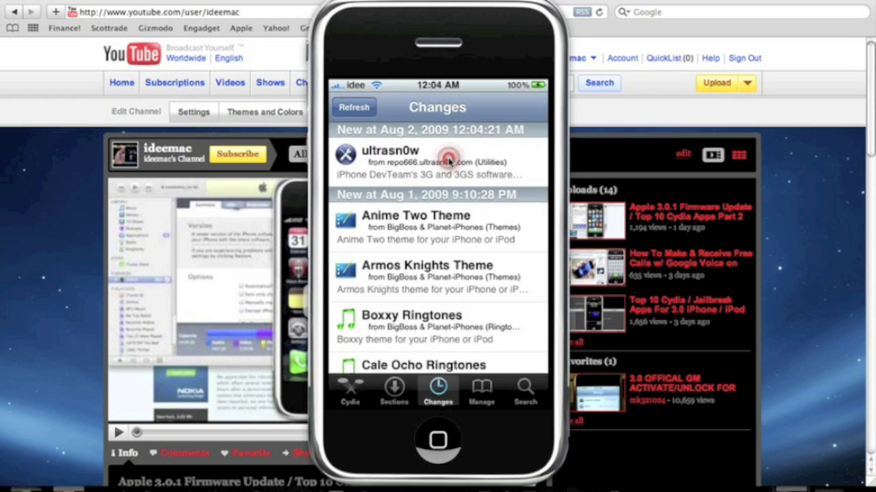
{"action": "left_click", "coordinate": [526, 106]}
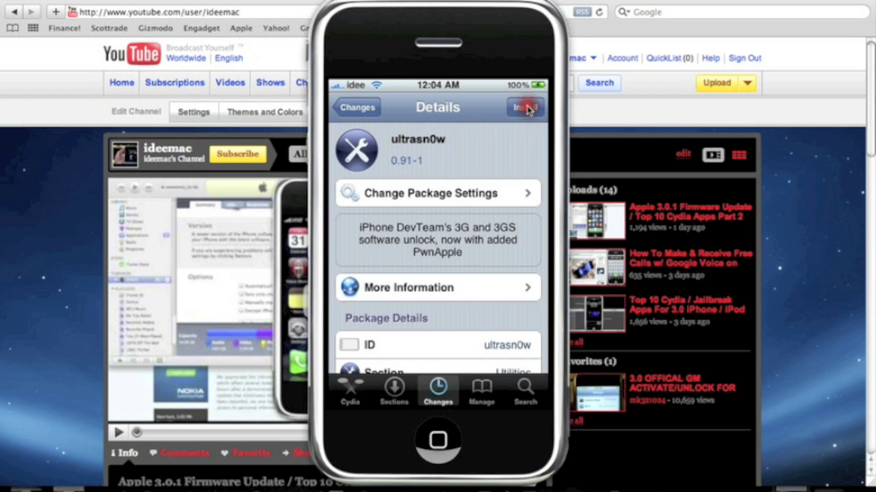
{"action": "left_click", "coordinate": [527, 108]}
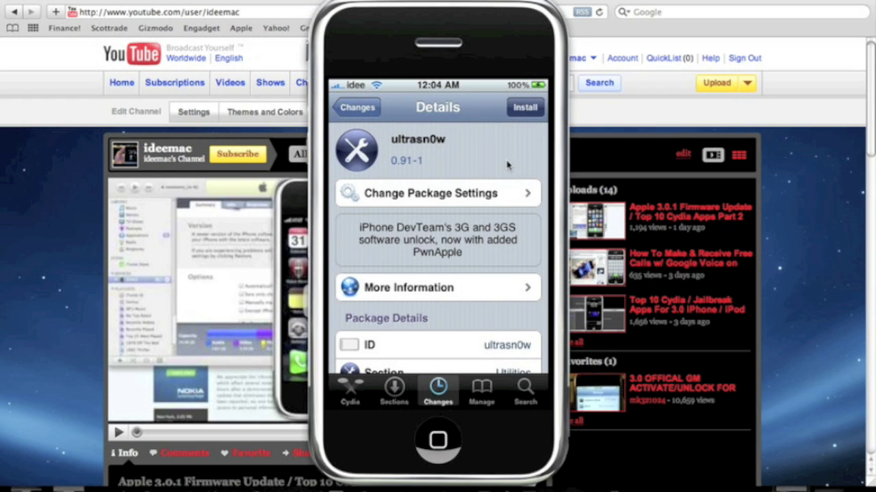